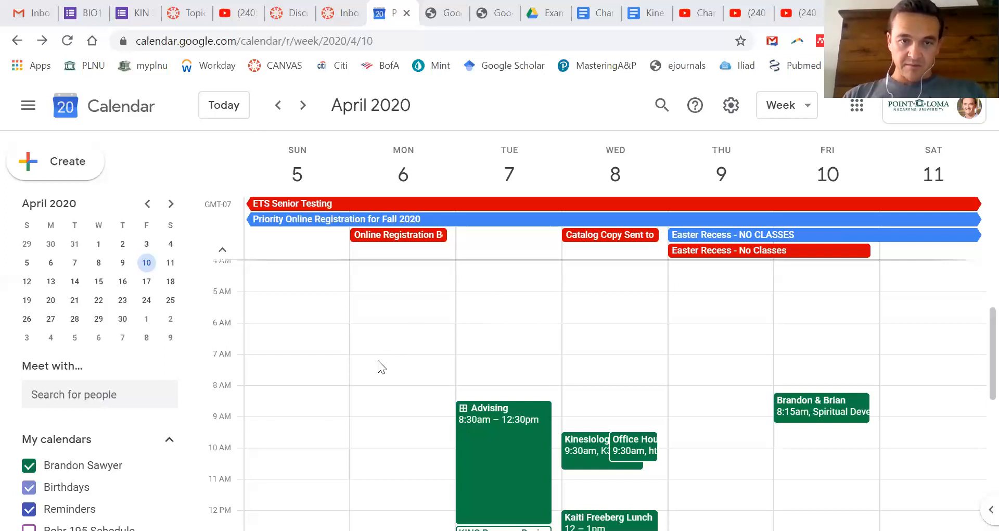
# - Start a new entry on Monday, April 6 at 8:00am titled "Advising Slots" and make it appointment slots
pyautogui.click(391, 394)
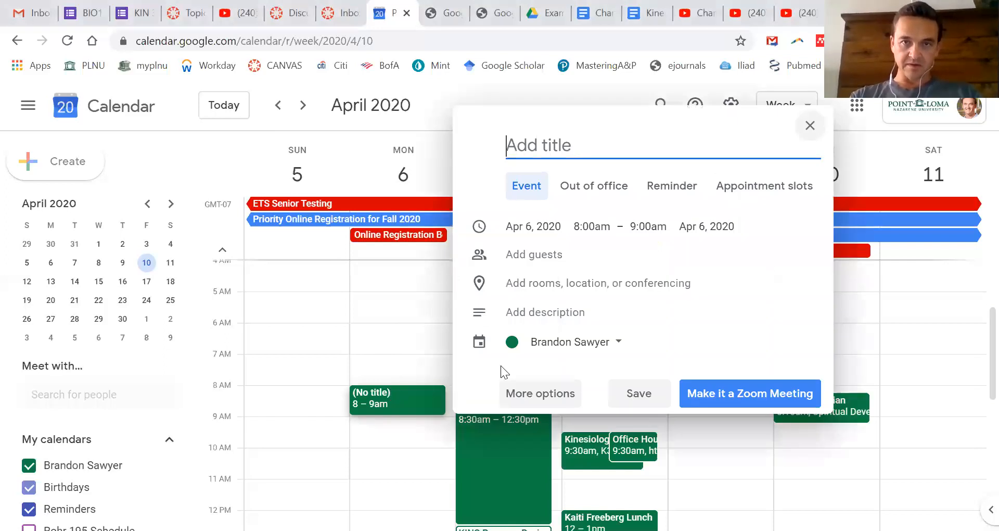
pyautogui.write('Advising Slots')
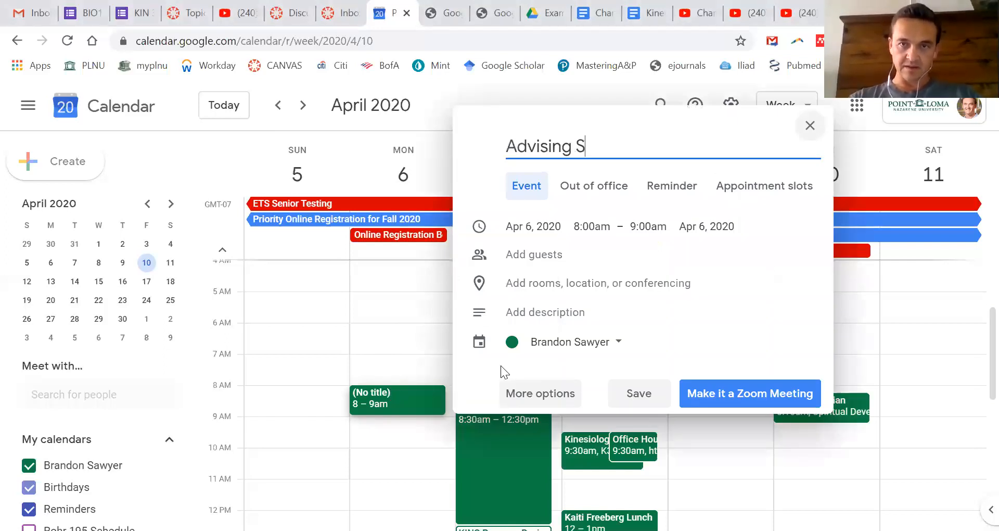
pyautogui.click(533, 195)
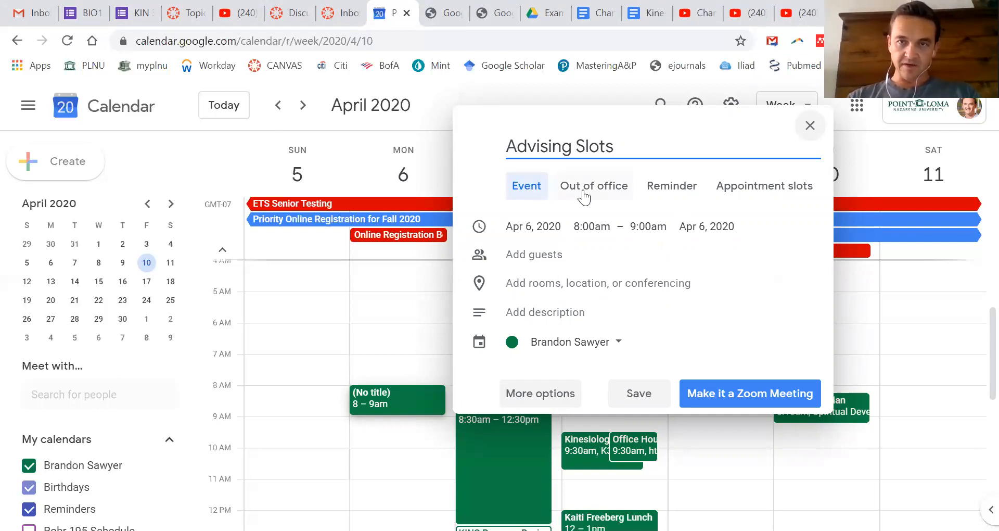
pyautogui.click(745, 191)
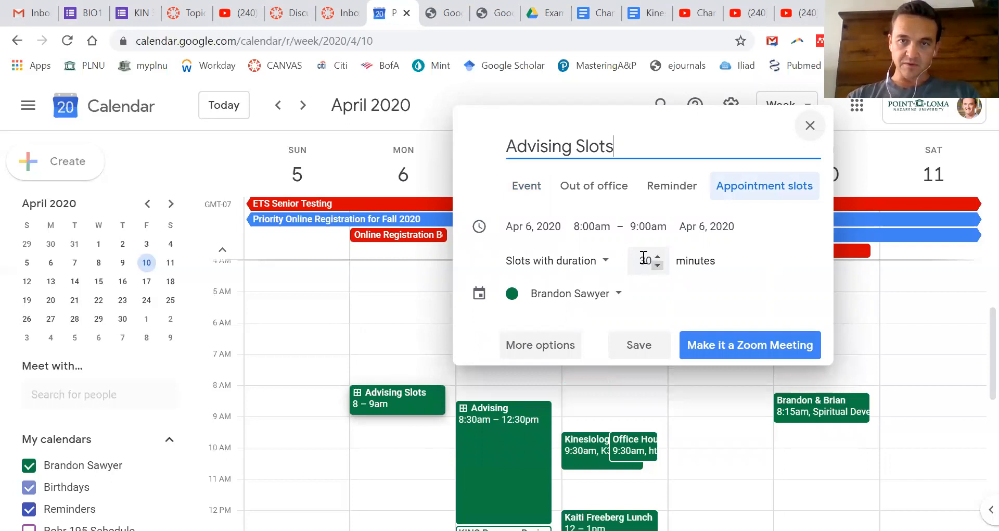
# - Set the Advising Slots to last 20 minutes each until 12:00pm and save them as a Zoom meeting
pyautogui.click(645, 260)
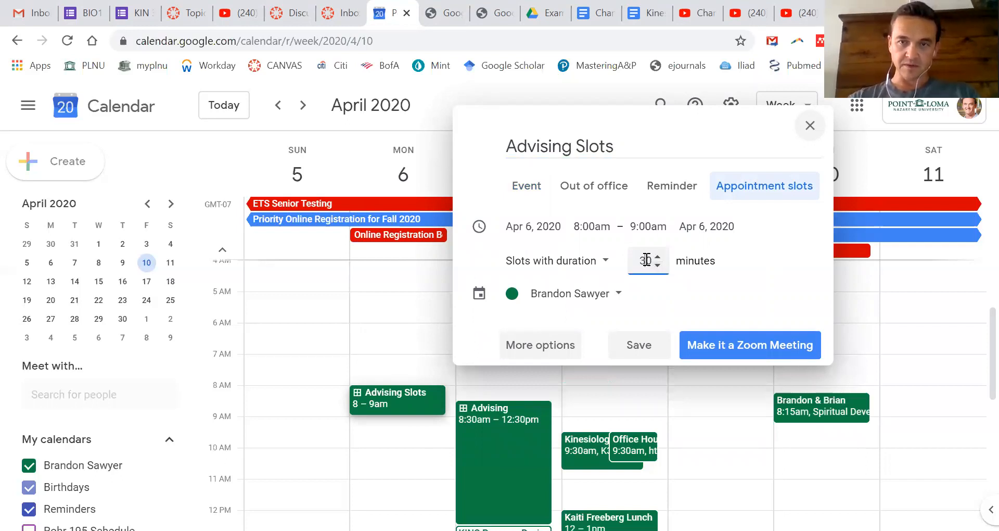
pyautogui.click(648, 225)
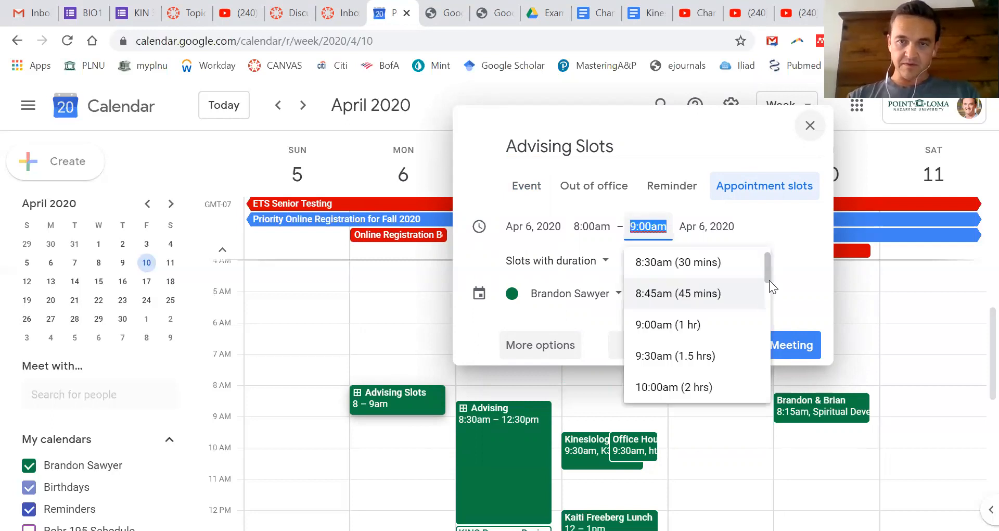
pyautogui.scroll(-3, 768, 296)
pyautogui.click(708, 345)
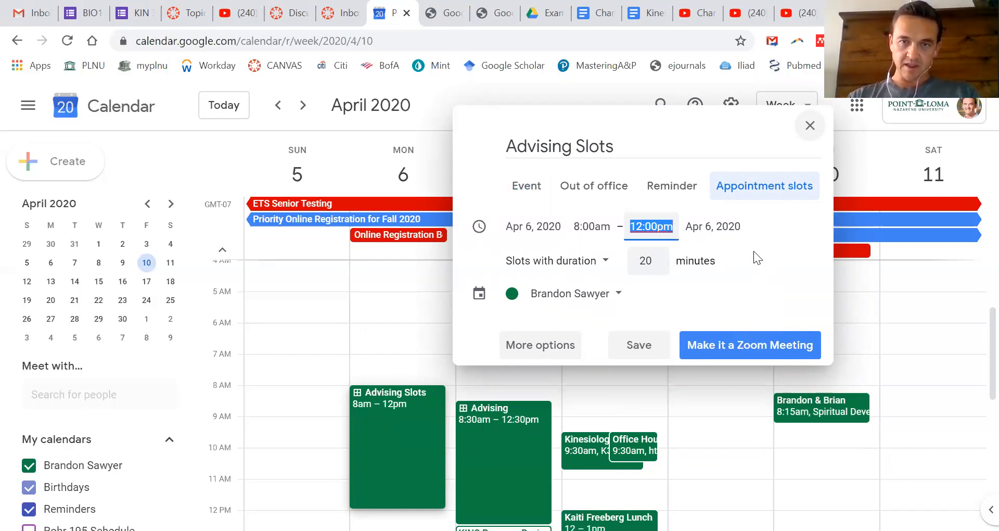
pyautogui.click(713, 347)
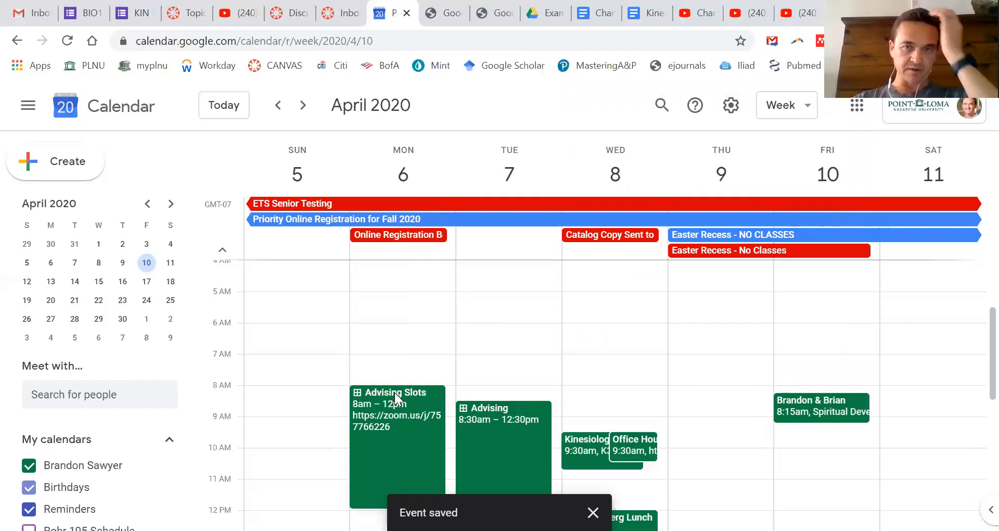
# - Check the Zoom link in the April 6 Advising Slots event's details and delete the event
pyautogui.click(395, 393)
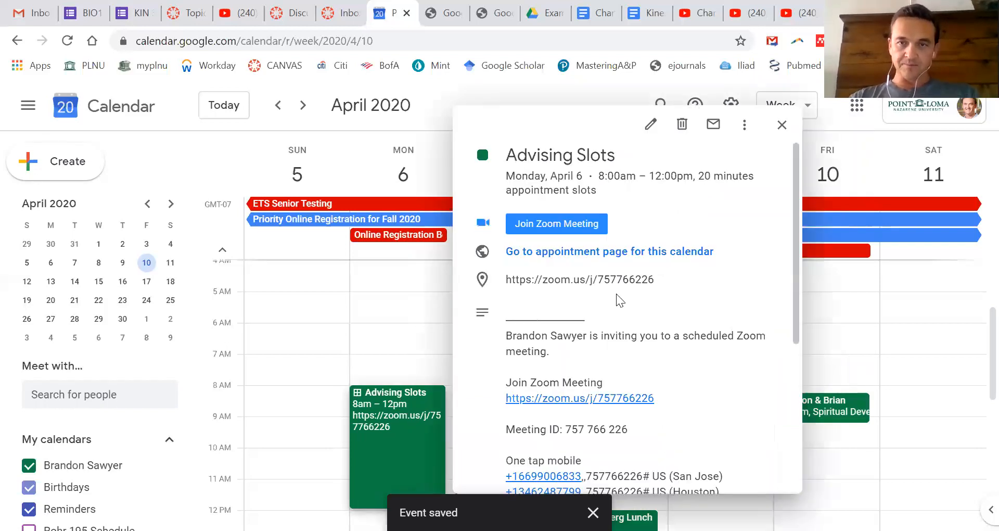
pyautogui.moveTo(653, 279); pyautogui.dragTo(503, 279)
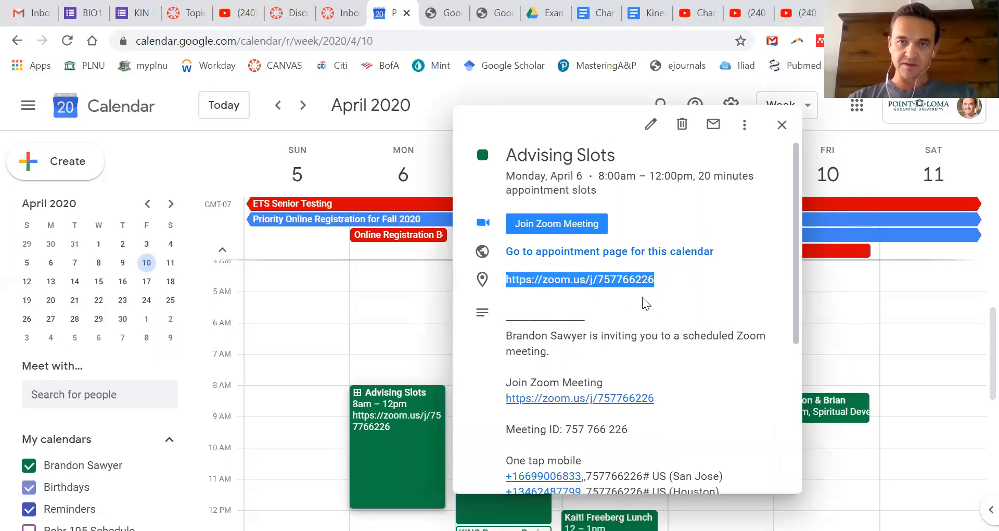
pyautogui.click(683, 127)
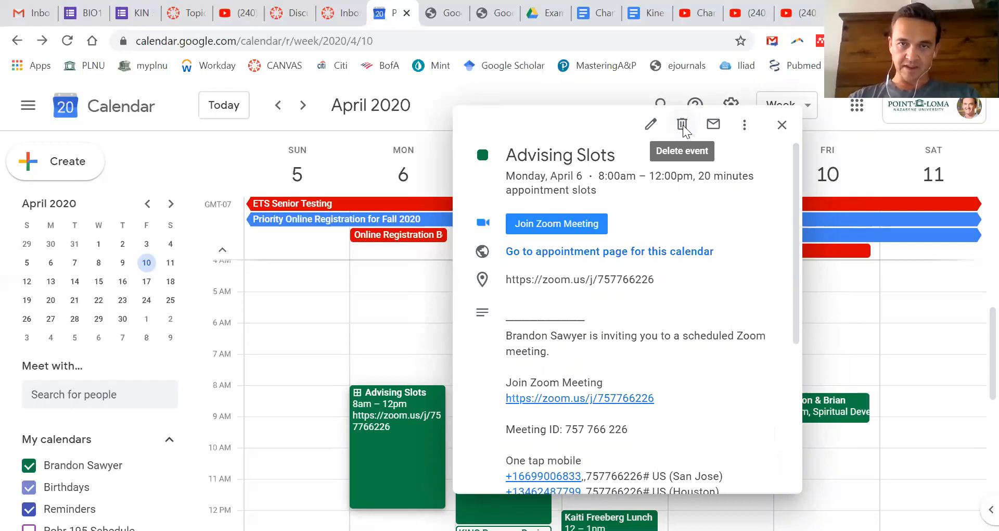
pyautogui.click(682, 125)
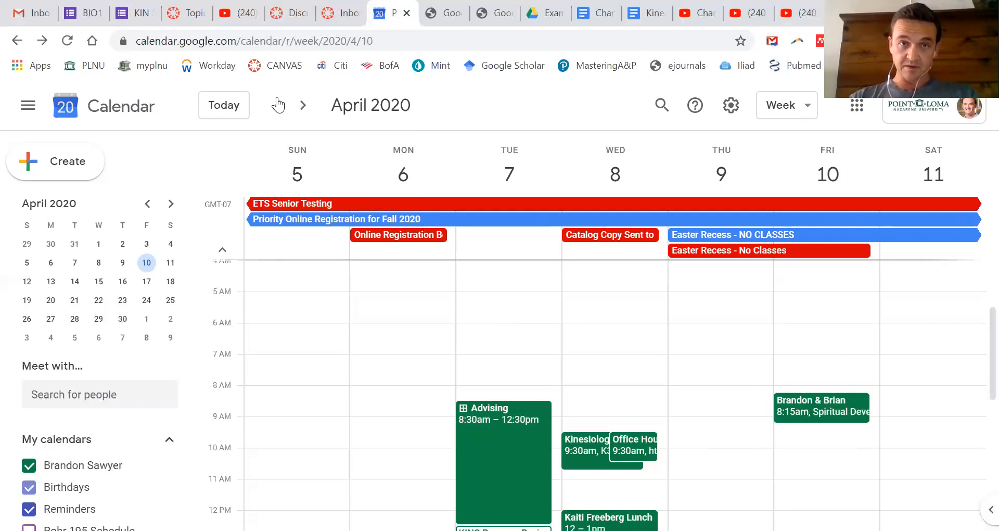
# - Open the appointment page from the Tuesday, April 7 Advising event and show the week of Mar 22–28, 2020
pyautogui.click(505, 410)
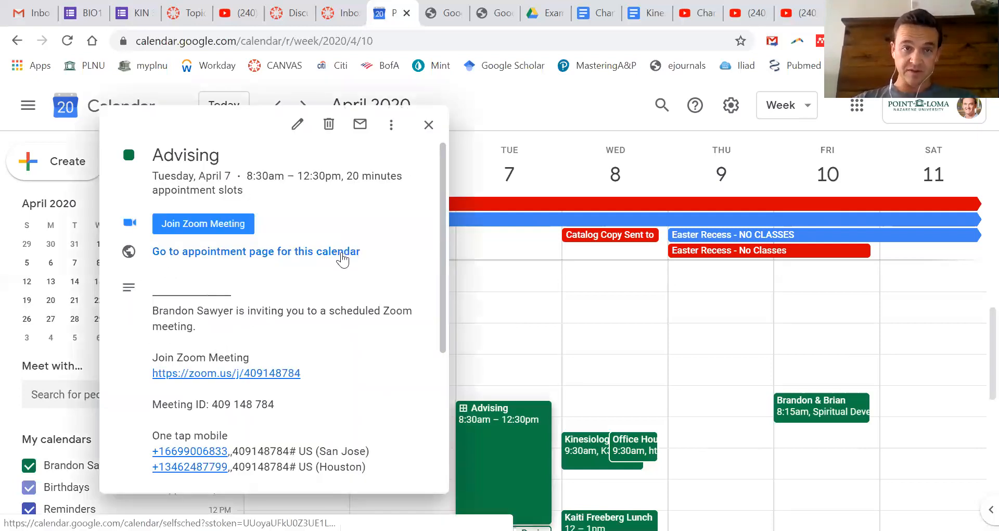
pyautogui.click(257, 253)
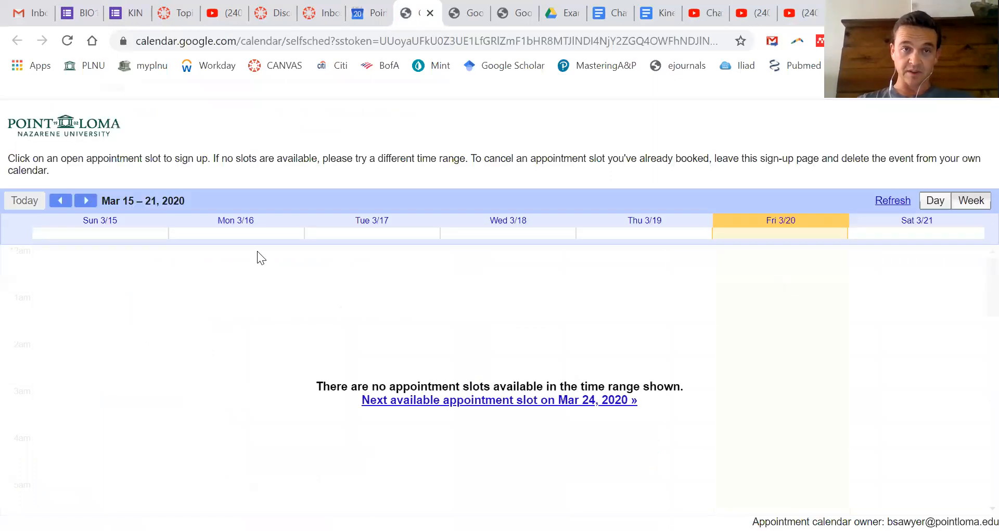
pyautogui.click(88, 201)
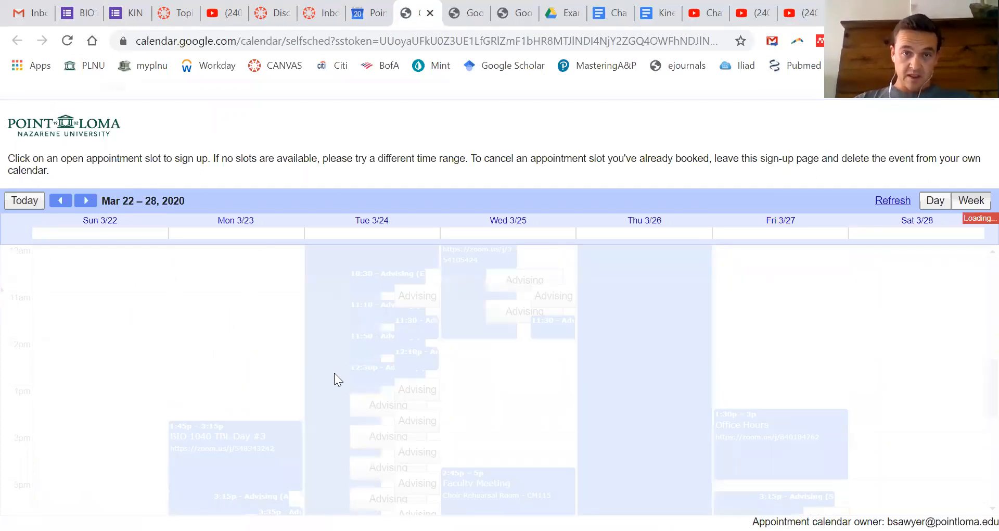
# - Examine which advising slots are booked or open in the displayed week, and select the appointment page's web address
pyautogui.scroll(-1, 427, 369)
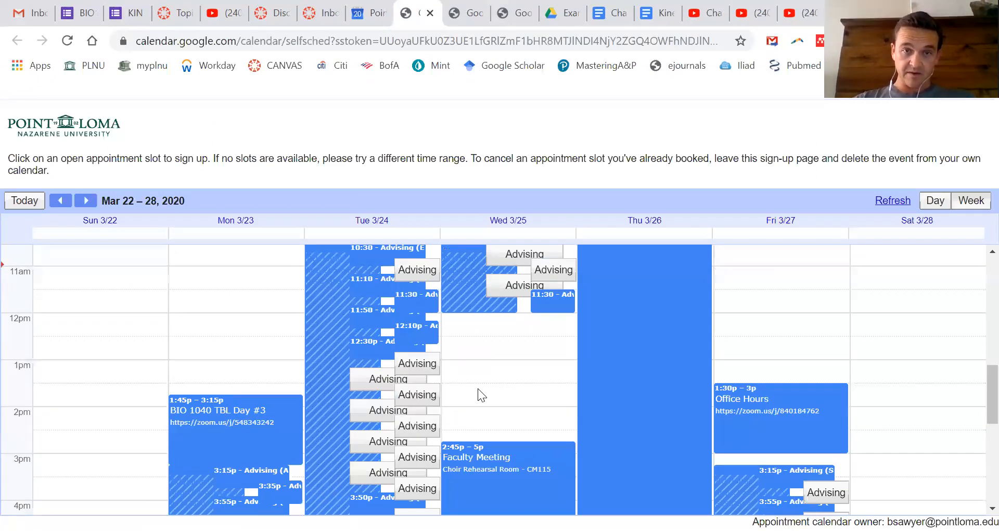
pyautogui.scroll(3, 478, 388)
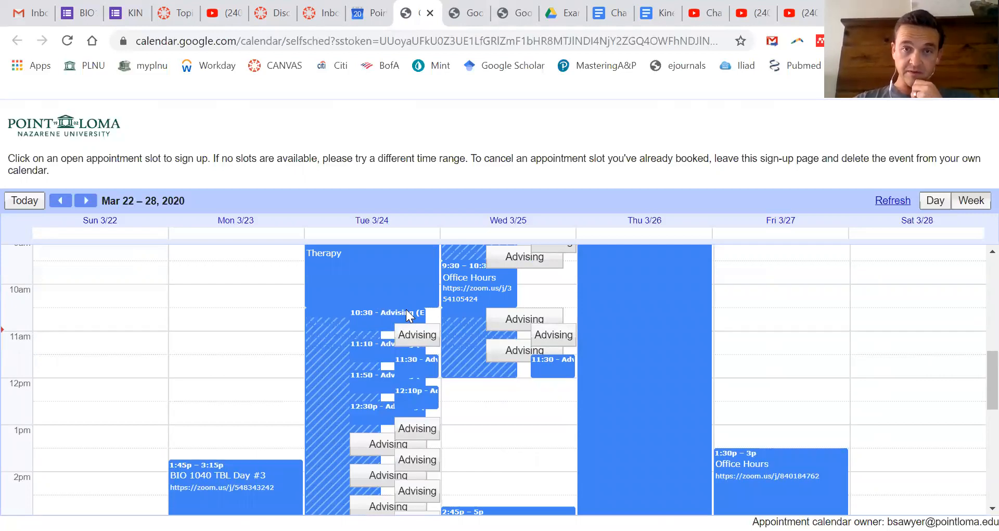
pyautogui.scroll(1, 400, 314)
pyautogui.scroll(-3, 270, 421)
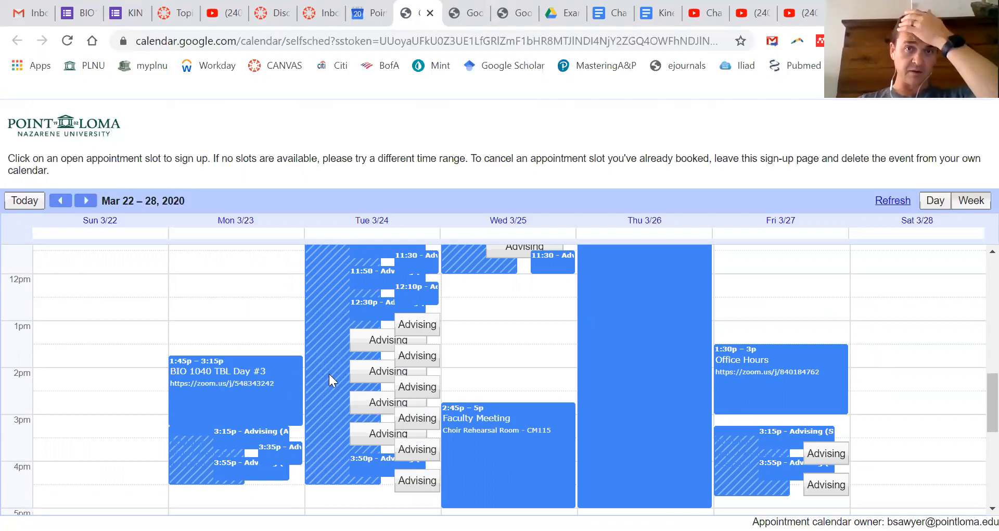
pyautogui.click(441, 41)
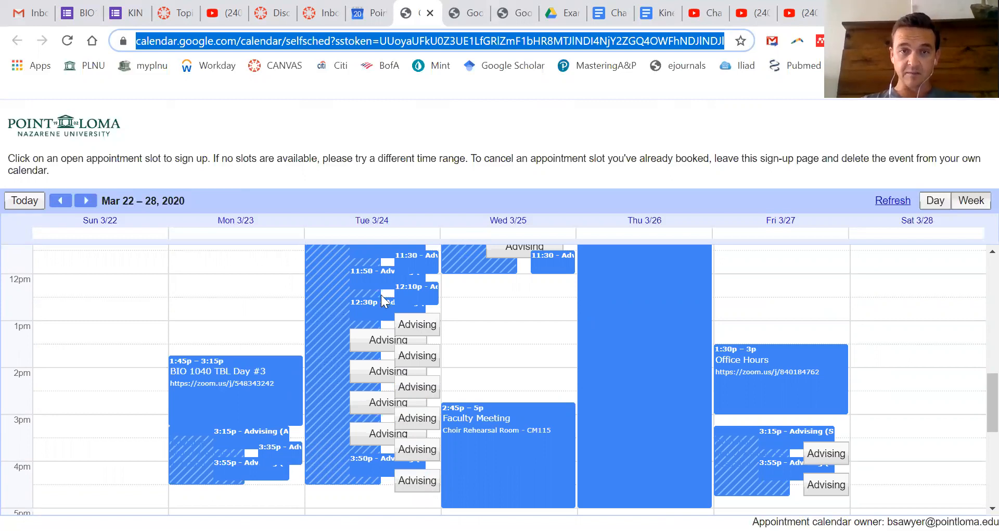
# - Browse the appointment weeks ahead to Apr 5–11 and back to Mar 22–28, then return to the main calendar week
pyautogui.click(91, 203)
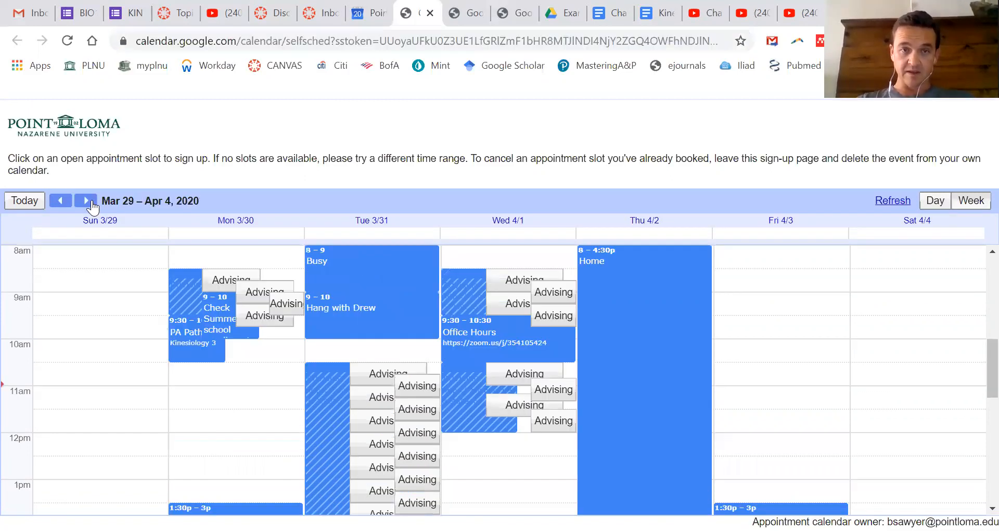
pyautogui.click(86, 202)
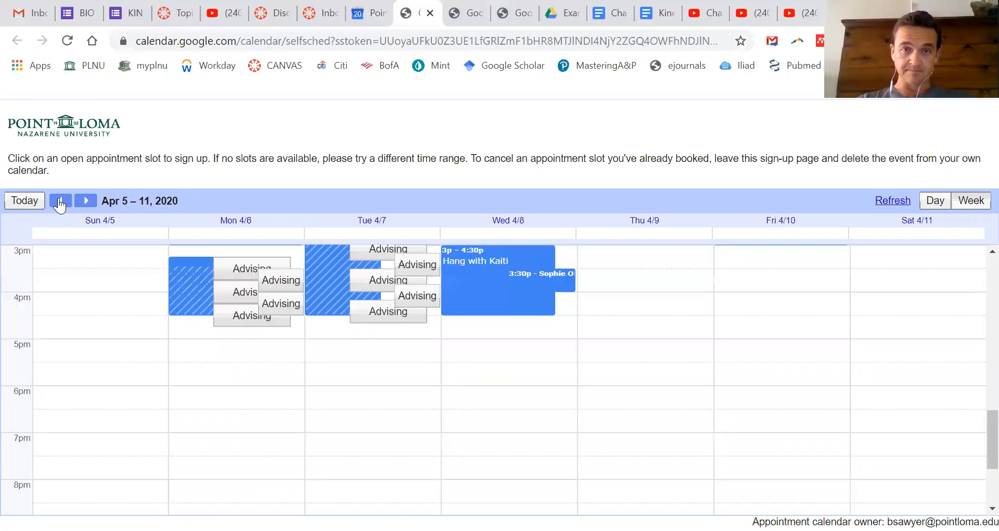
pyautogui.click(60, 201)
pyautogui.click(60, 202)
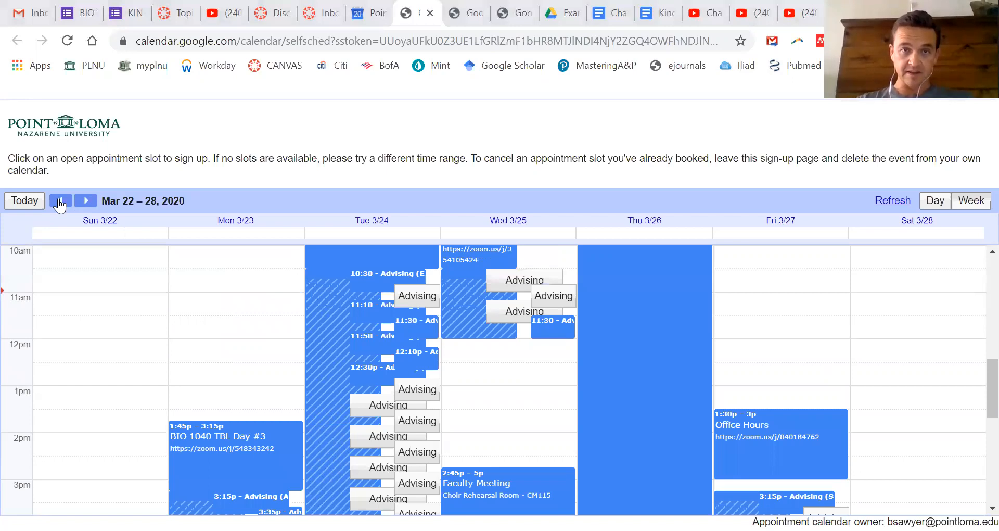
pyautogui.hotkey('ctrl', 'shift', 'Tab')
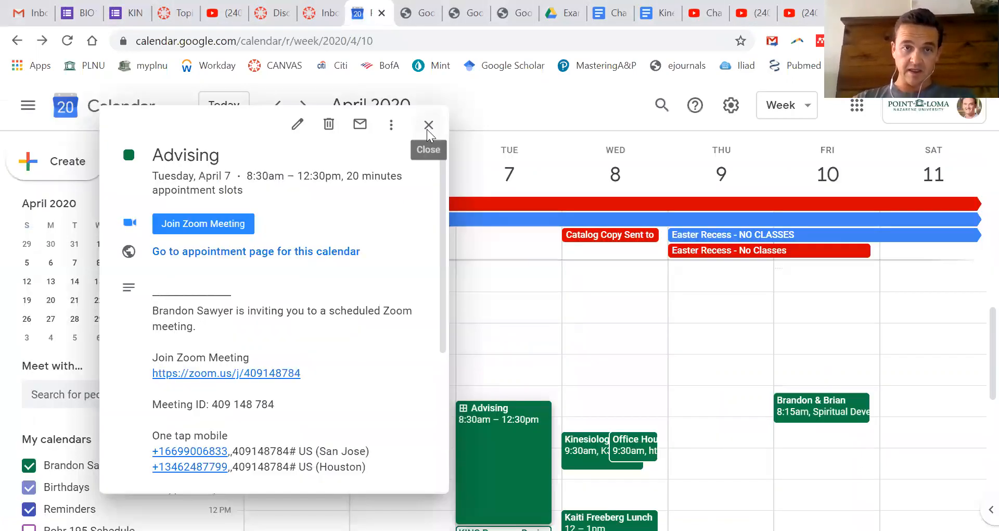
pyautogui.click(454, 271)
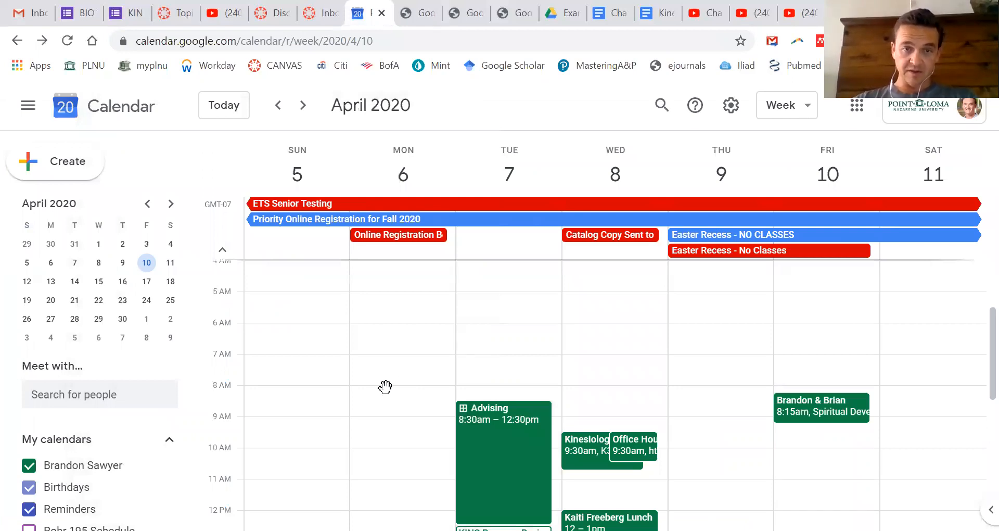
# - Set up an event titled "Hang out Meeting" on April 6, 8:00am–9:00am, and add Hangouts Meet conferencing to it
pyautogui.click(383, 391)
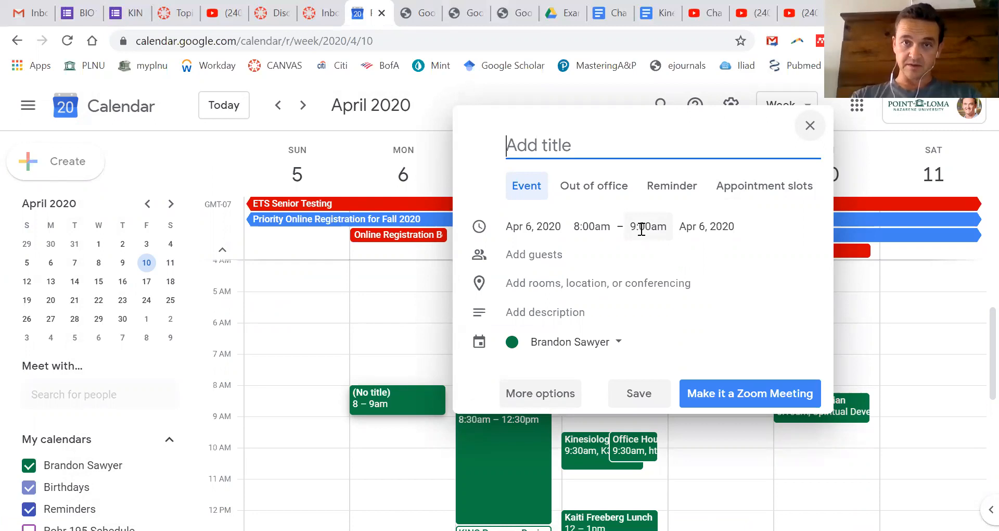
pyautogui.write('Hang out Meeting')
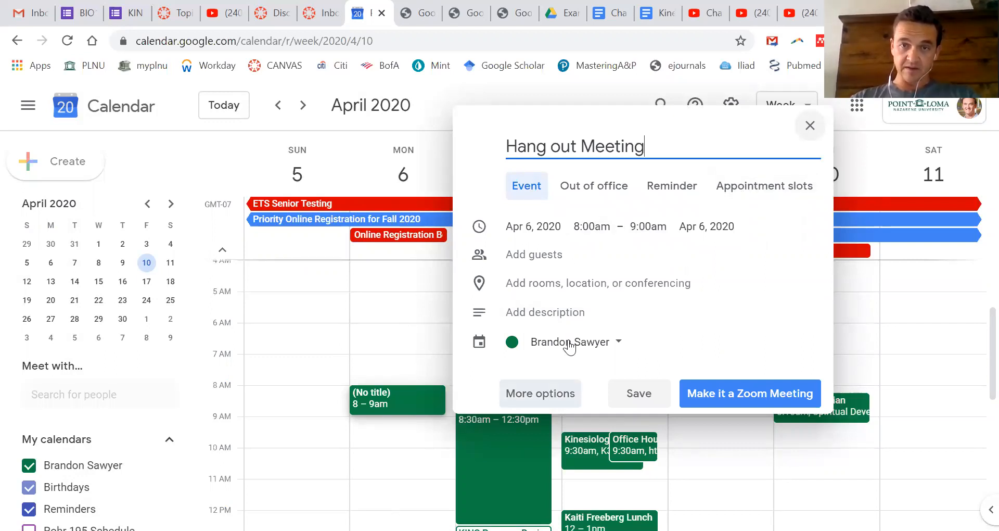
pyautogui.click(540, 397)
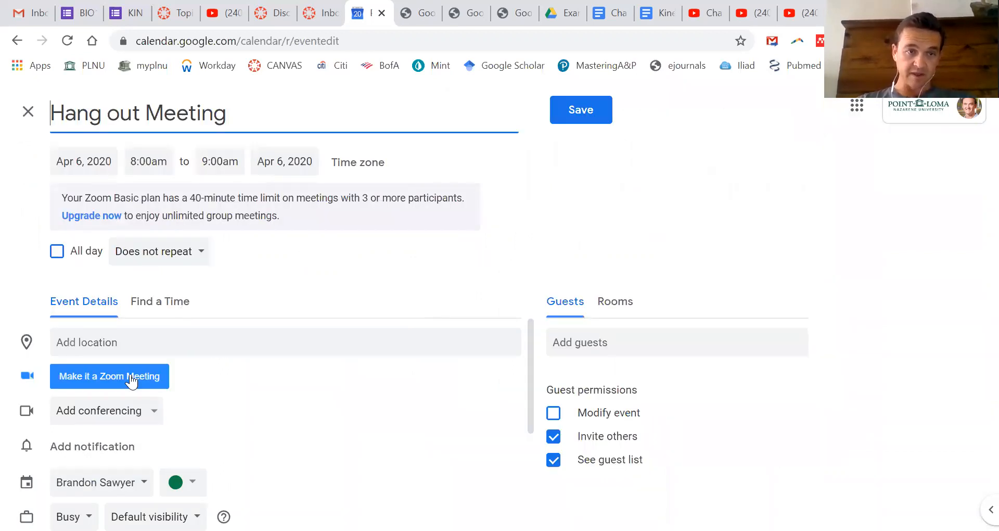
pyautogui.click(139, 411)
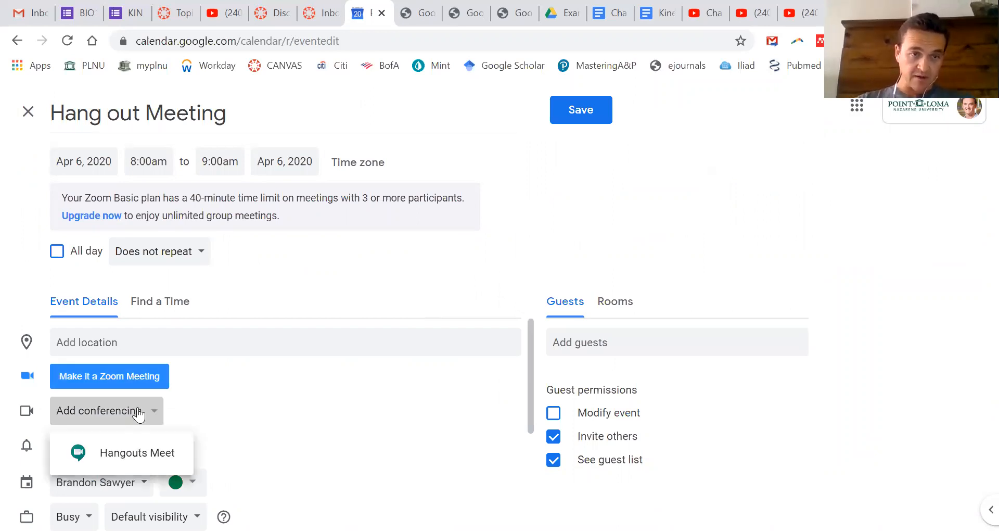
pyautogui.click(137, 456)
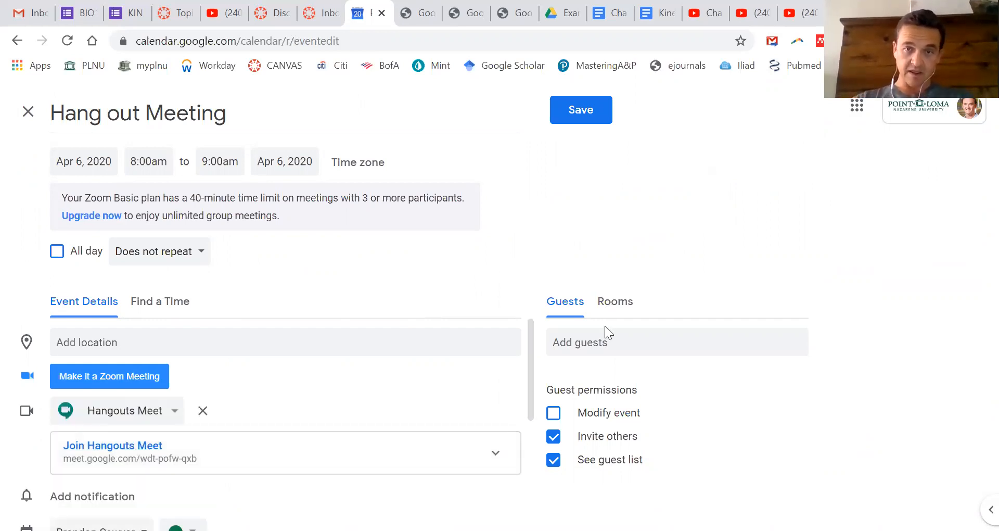
# - Look at the guest entry for the Hang out Meeting and discard the unsaved event
pyautogui.click(601, 340)
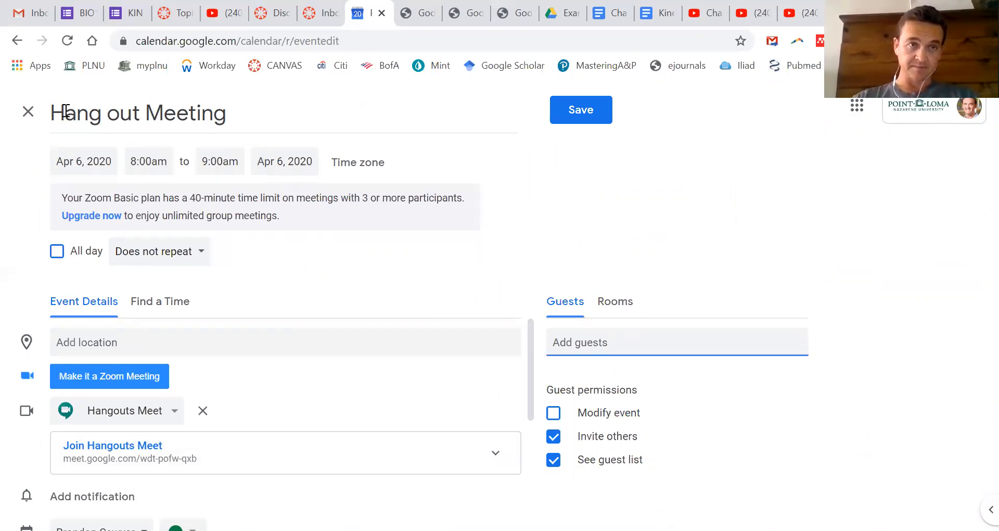
pyautogui.click(28, 113)
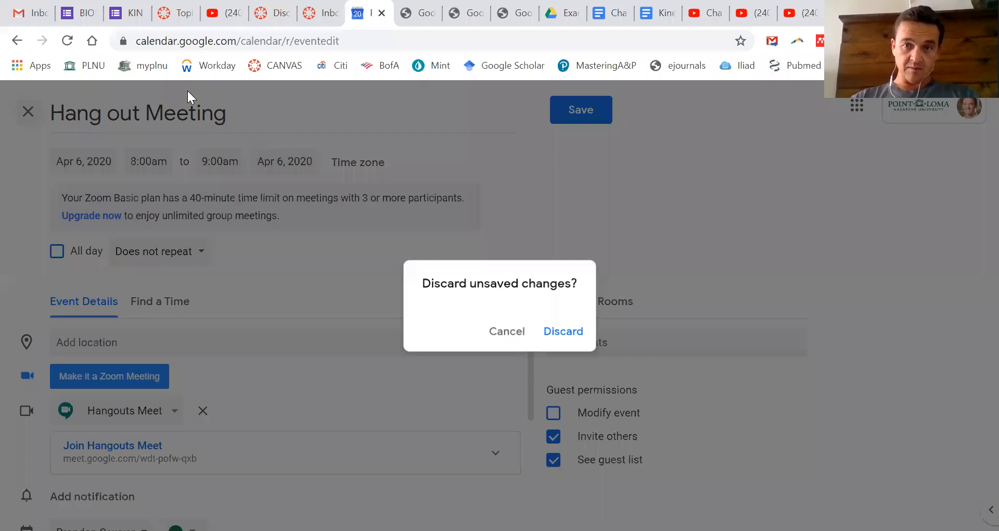
pyautogui.click(570, 327)
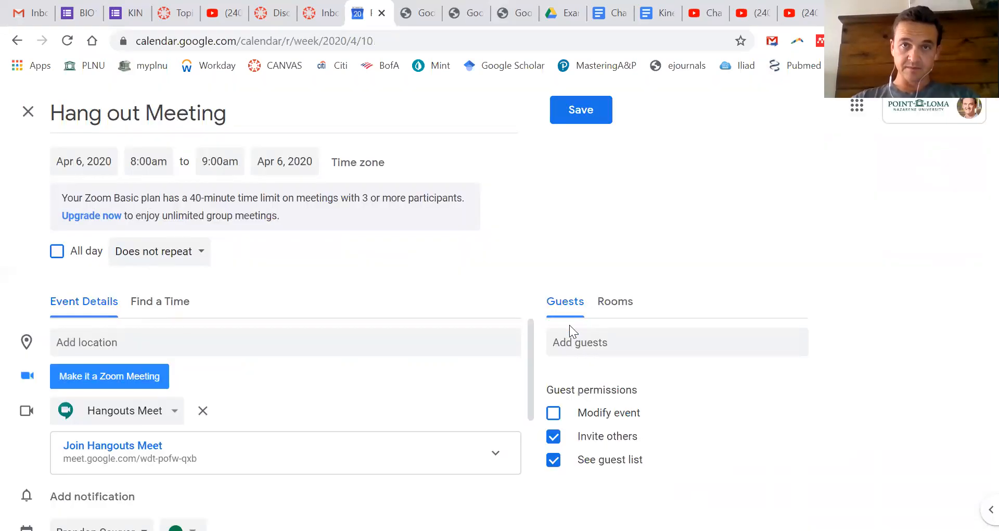